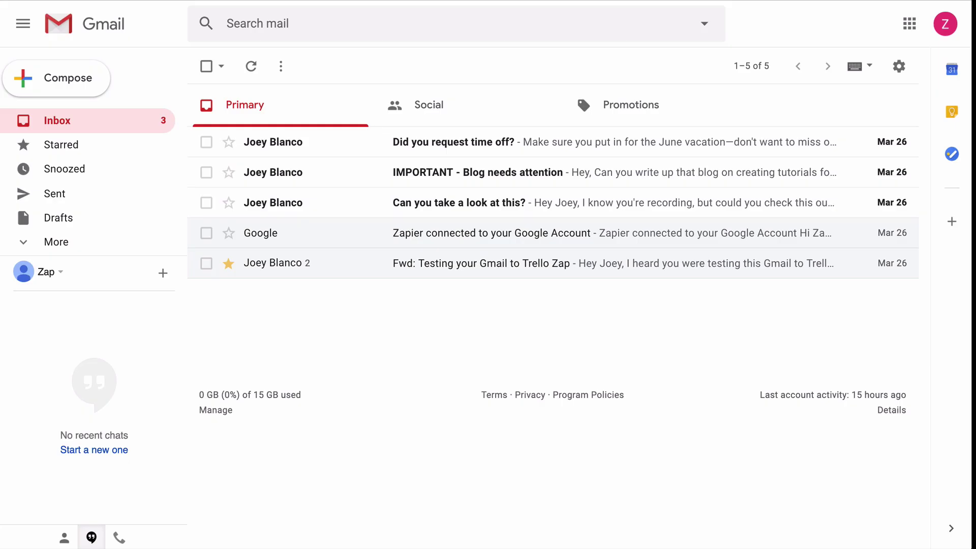
Star the 'IMPORTANT - Blog needs attention' email in the Gmail inbox
left_click(228, 173)
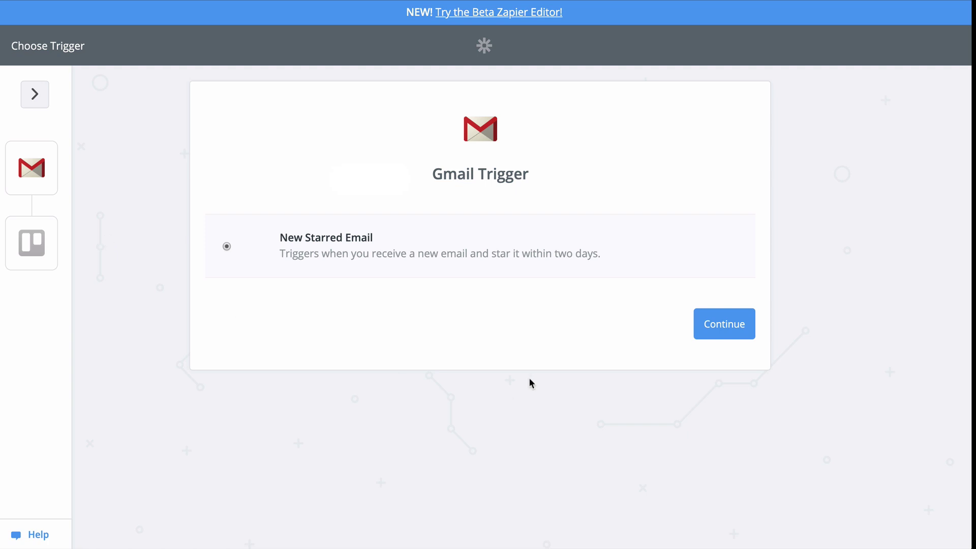
Keep New Starred Email as the trigger, then authorize, test and save the Gmail account
left_click(704, 331)
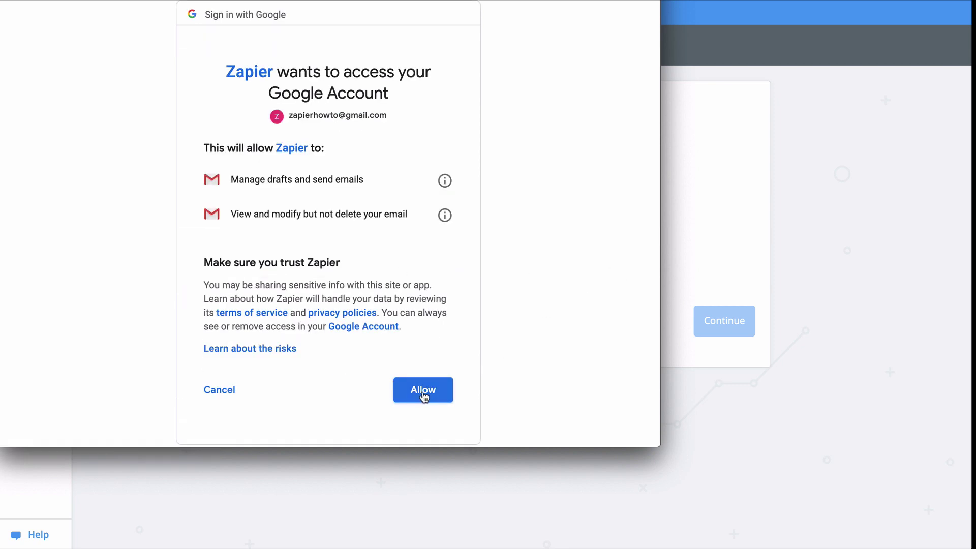
left_click(424, 390)
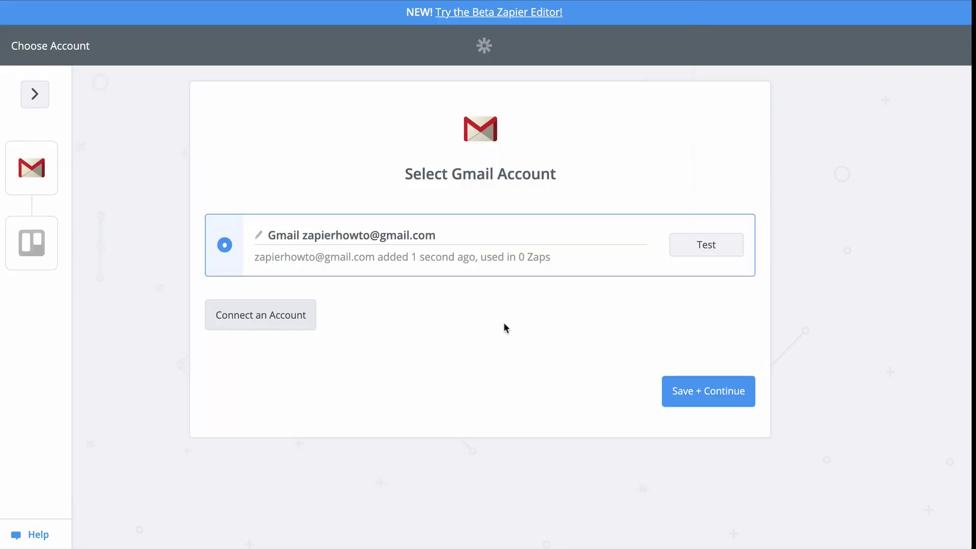
left_click(707, 246)
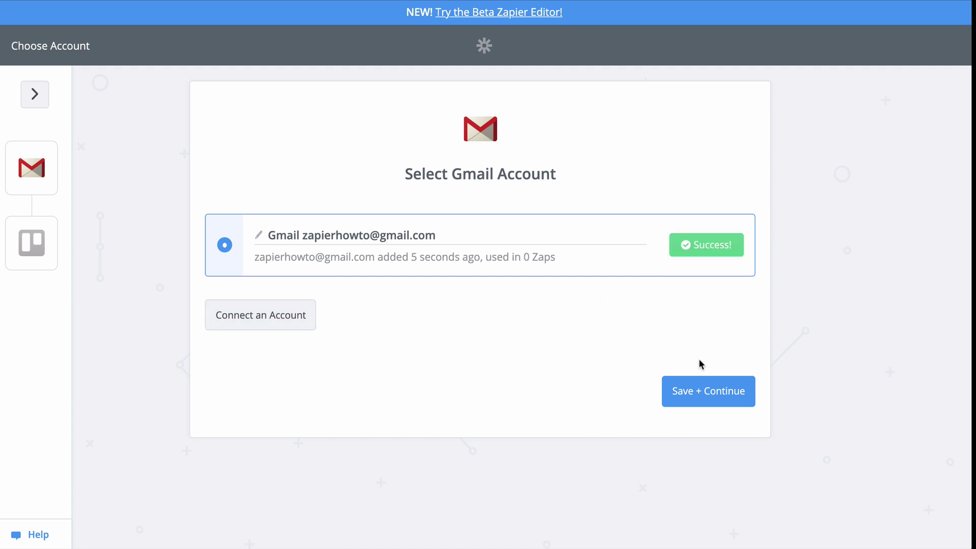
left_click(702, 391)
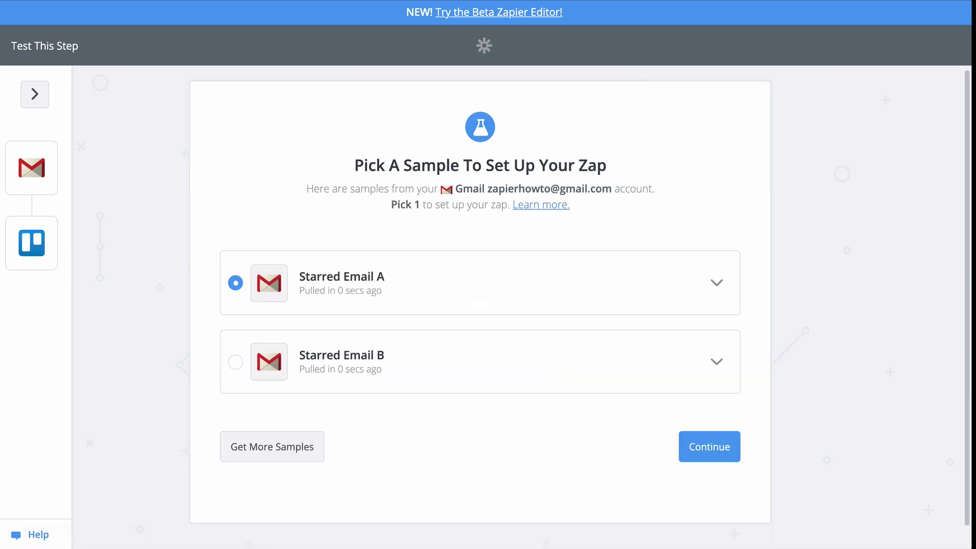
Review Starred Email A as the sample and accept it
left_click(717, 287)
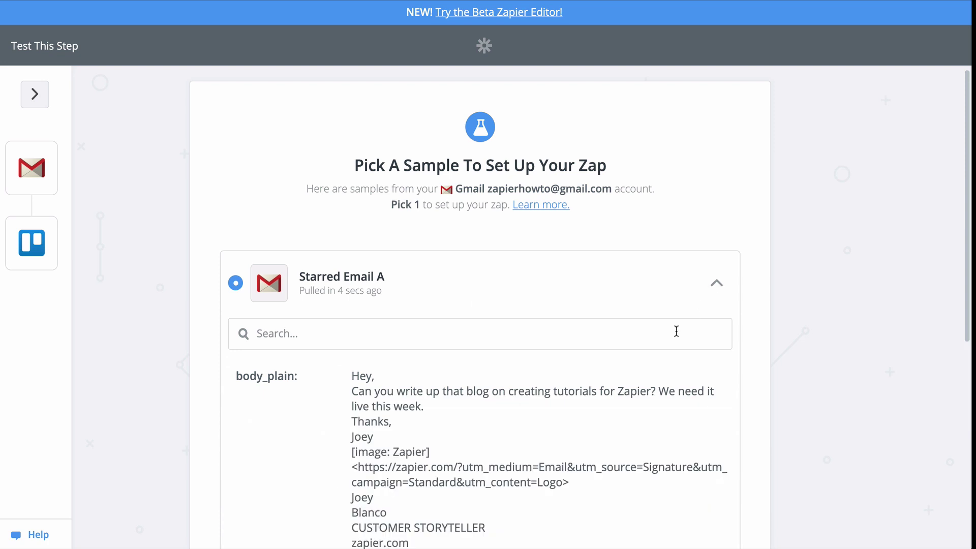
scroll(652, 359, "down", 2)
scroll(653, 359, "down", 3)
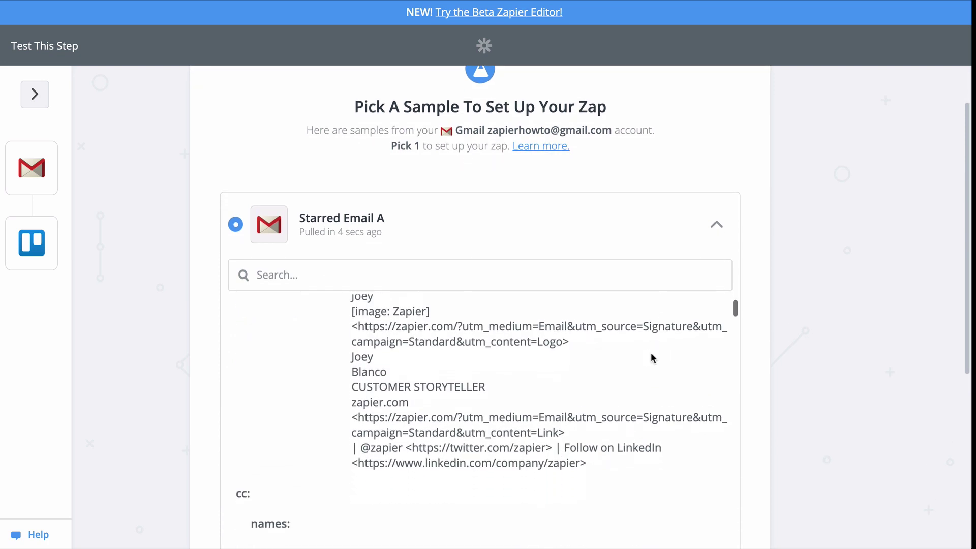
scroll(650, 352, "down", 2)
scroll(855, 366, "down", 5)
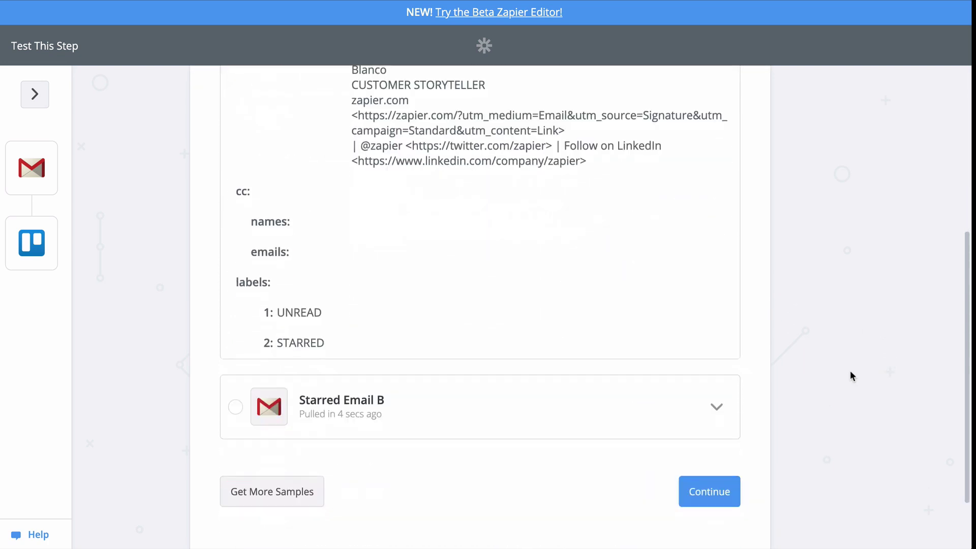
left_click(710, 426)
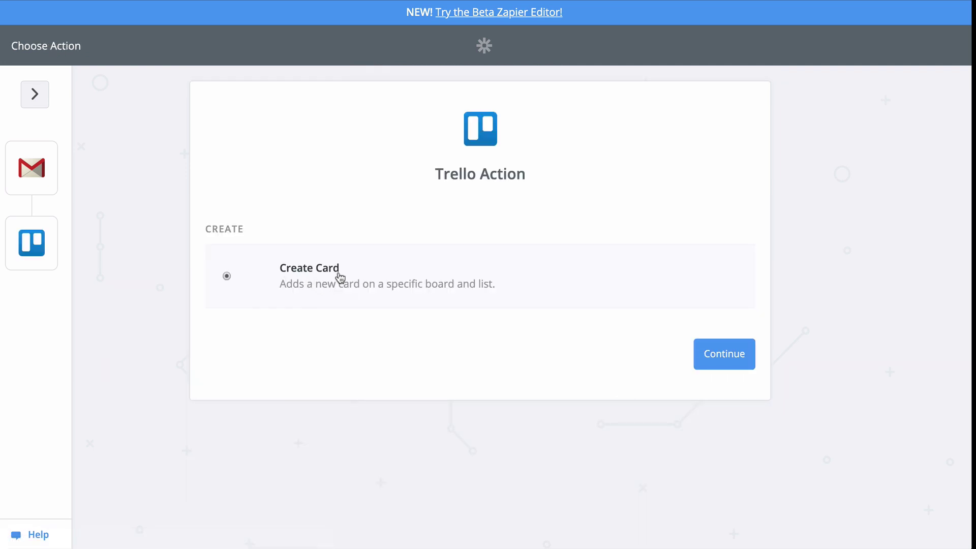
Keep Create Card as the action, then authorize, test and save the Trello account
left_click(724, 353)
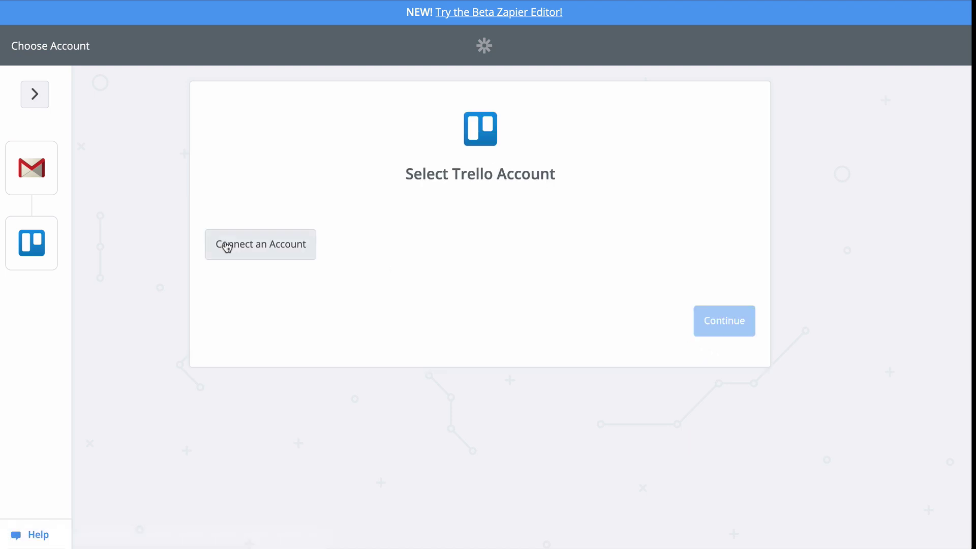
left_click(227, 245)
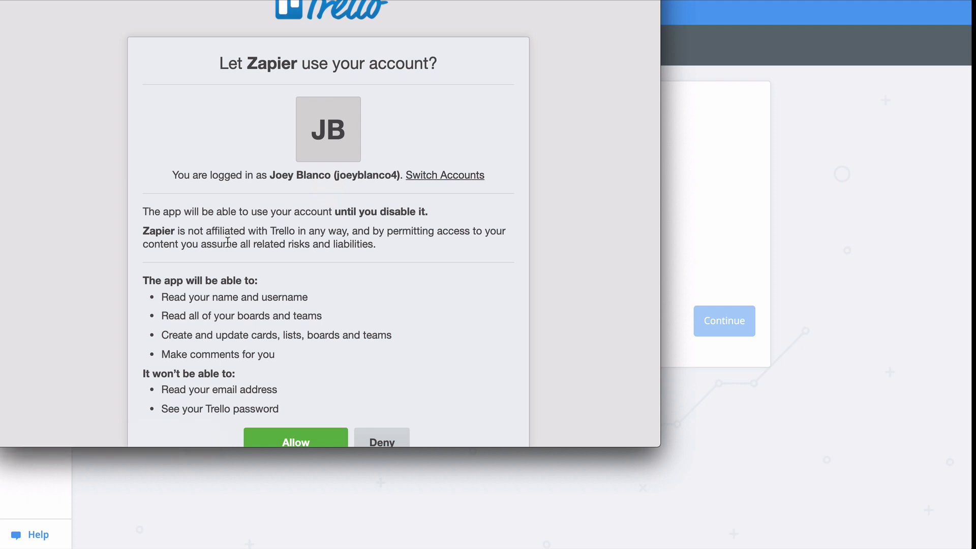
scroll(373, 224, "down", 3)
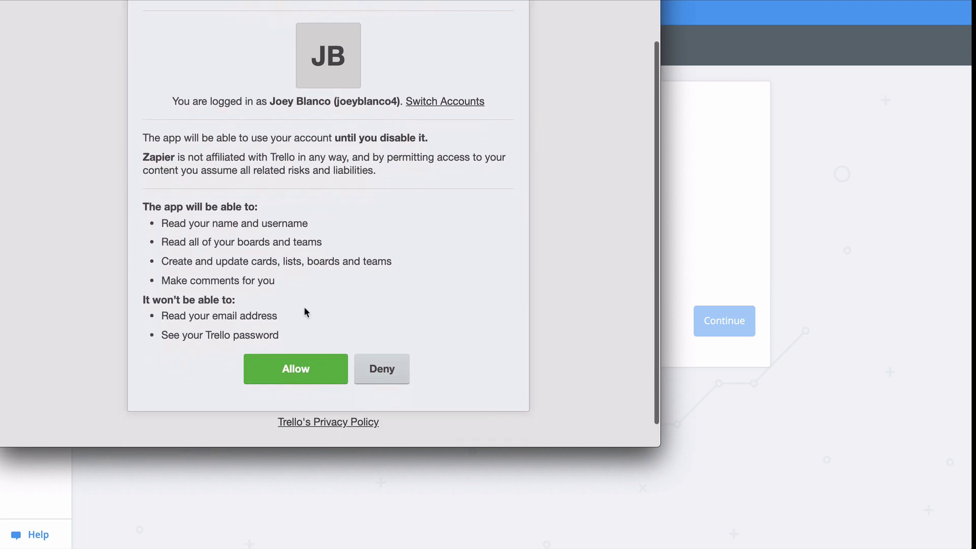
left_click(292, 376)
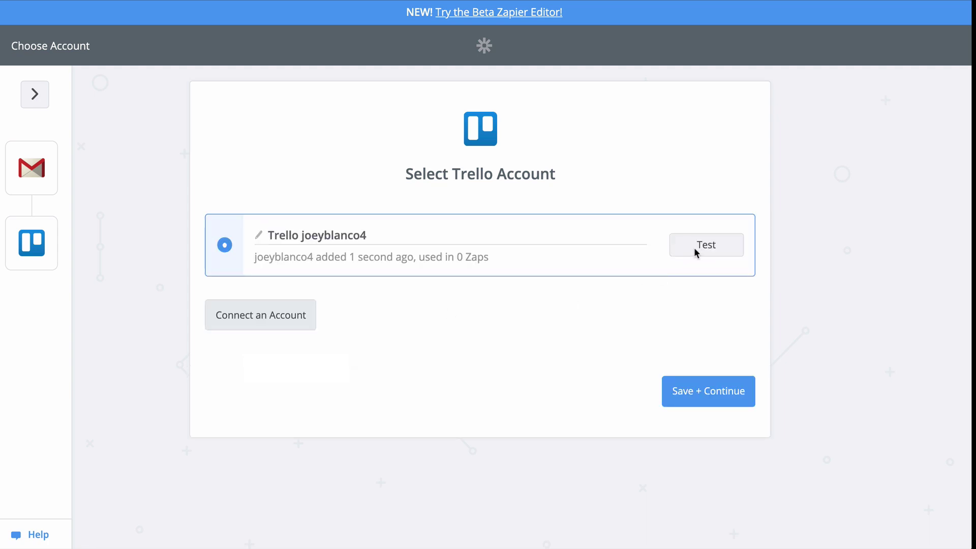
left_click(703, 245)
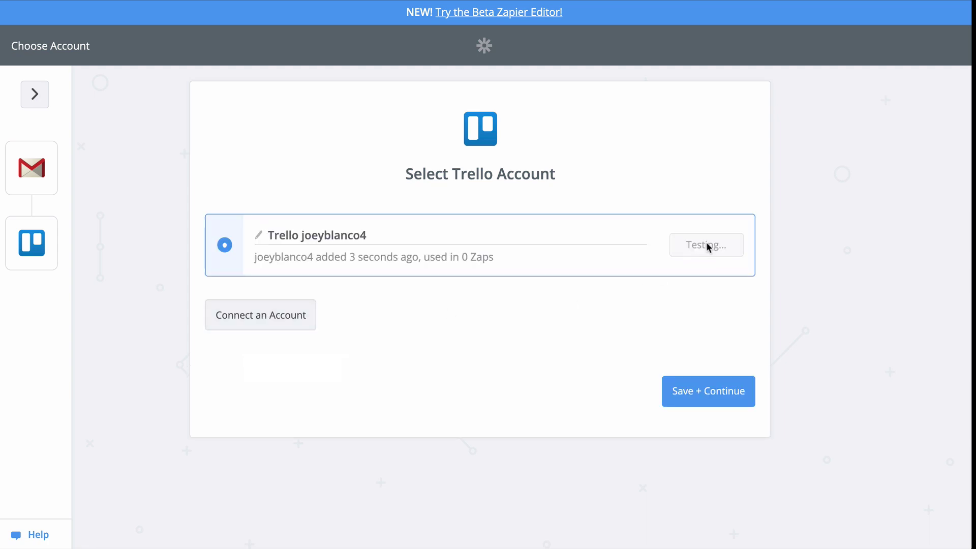
left_click(709, 391)
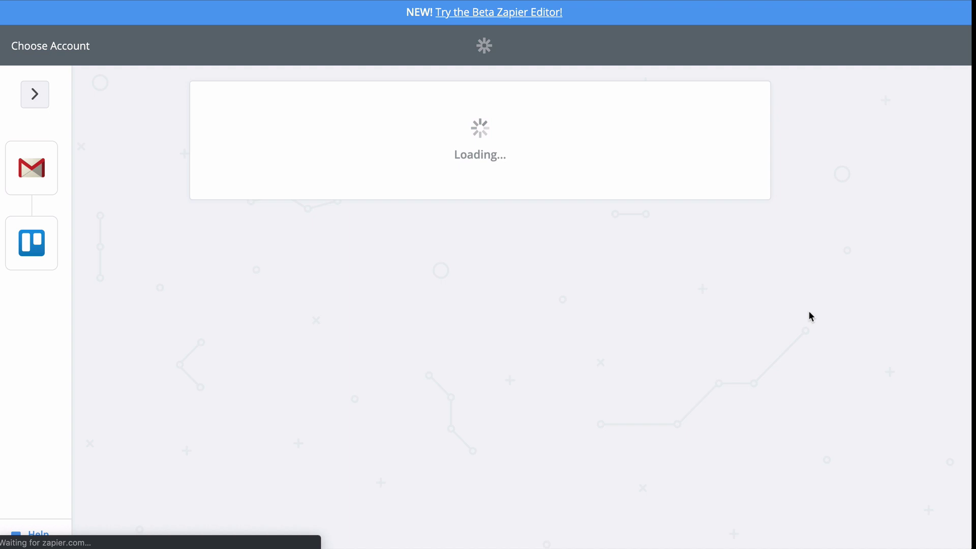
scroll(809, 311, "down", 2)
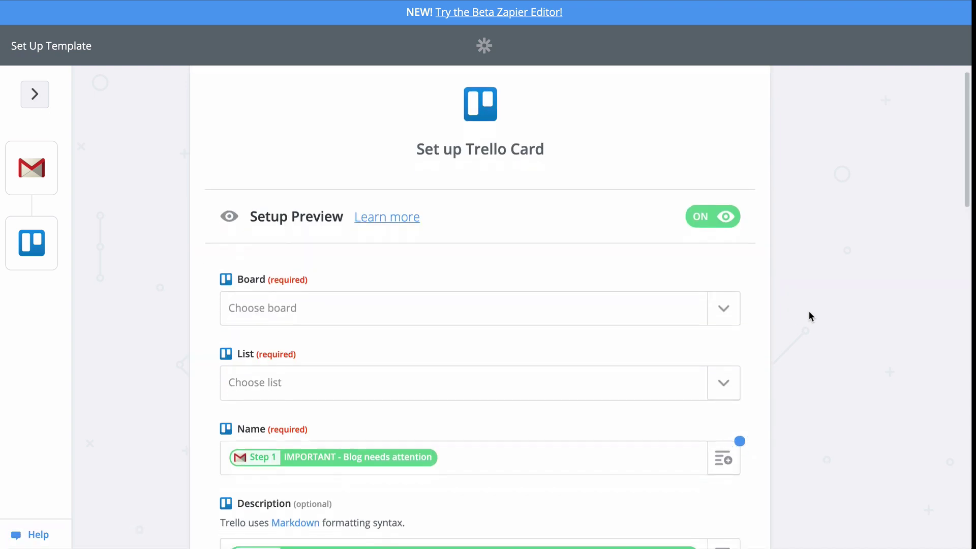
scroll(809, 311, "down", 2)
Set the card's board to Zap Test Board and its list to My Email To Do List
left_click(723, 206)
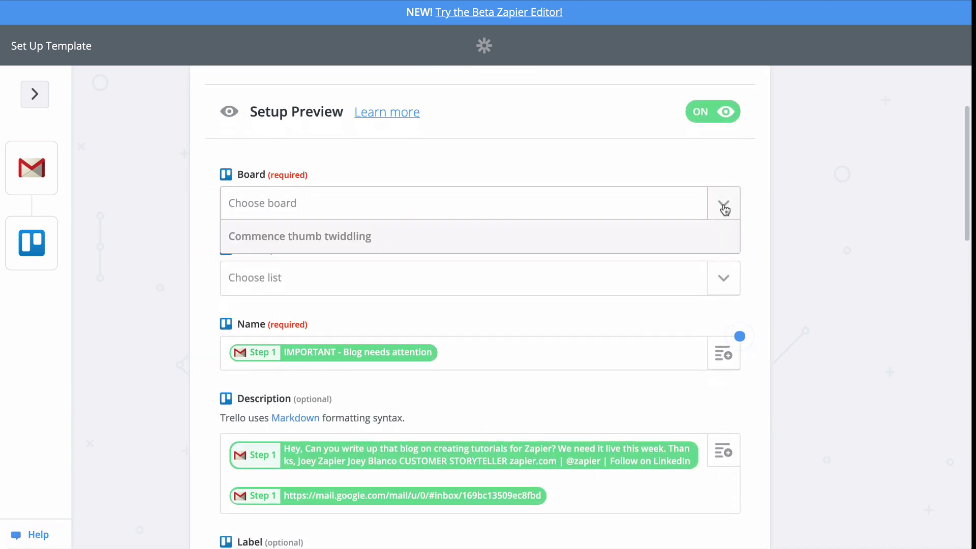
scroll(694, 272, "down", 3)
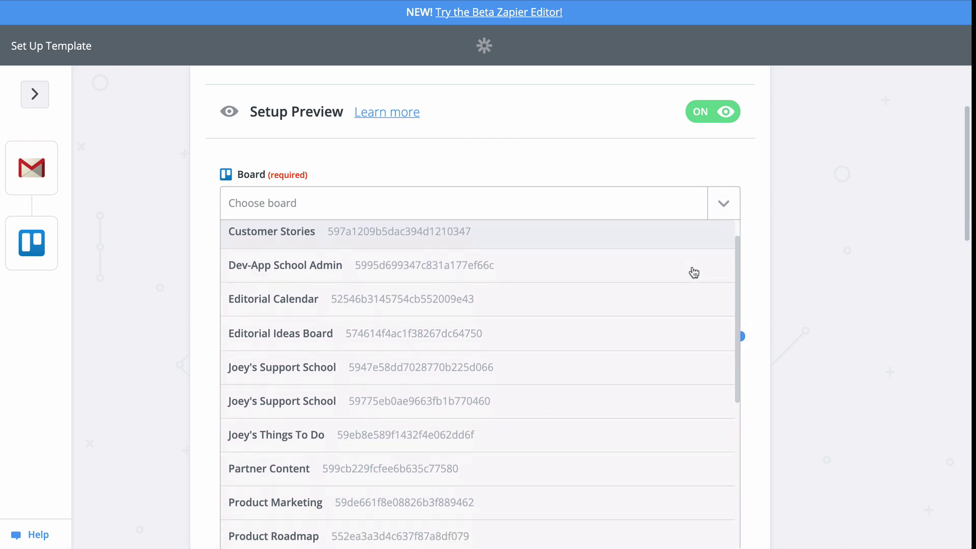
scroll(695, 273, "down", 3)
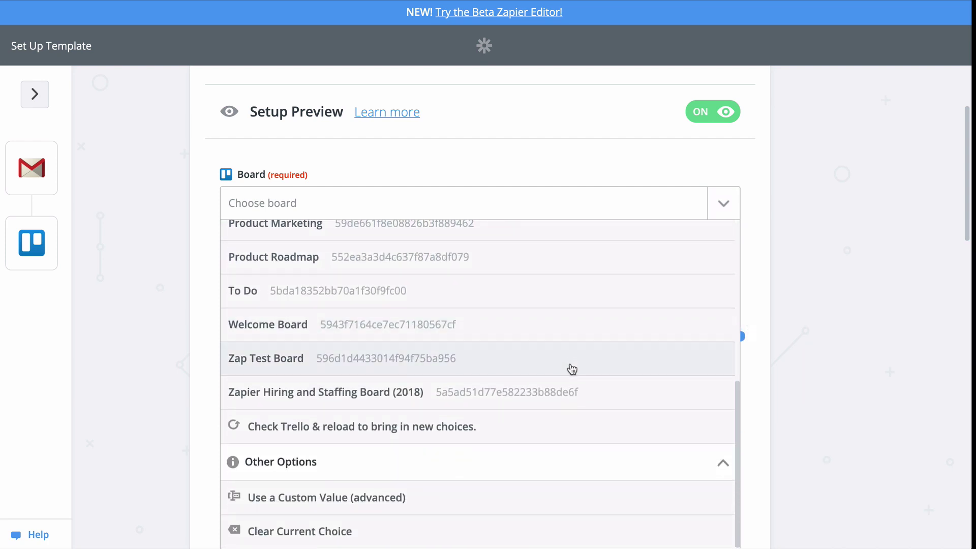
left_click(572, 359)
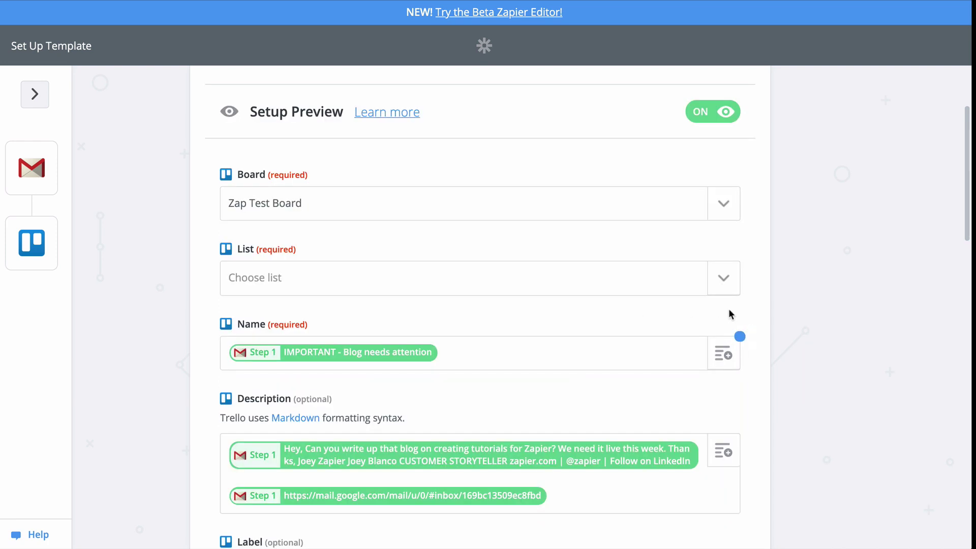
left_click(731, 290)
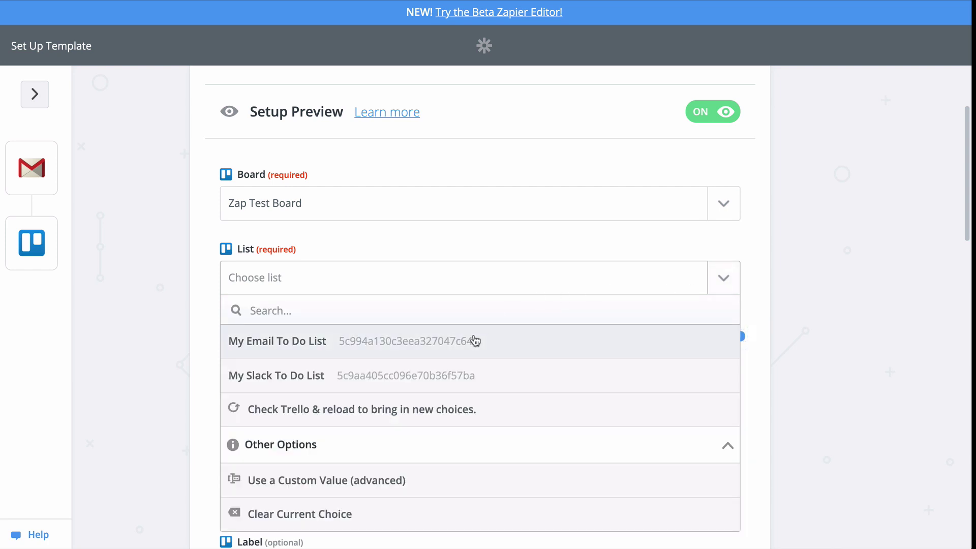
left_click(467, 348)
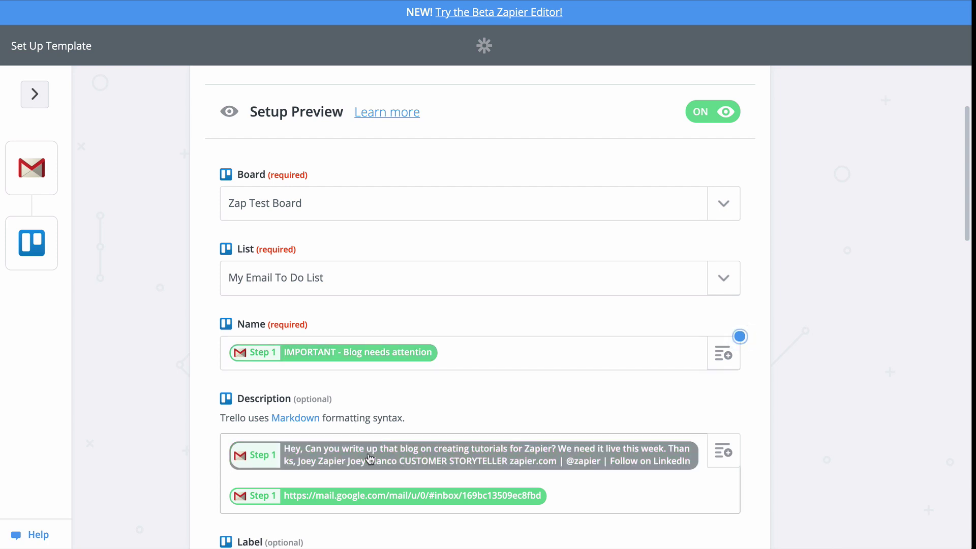
scroll(370, 450, "down", 1)
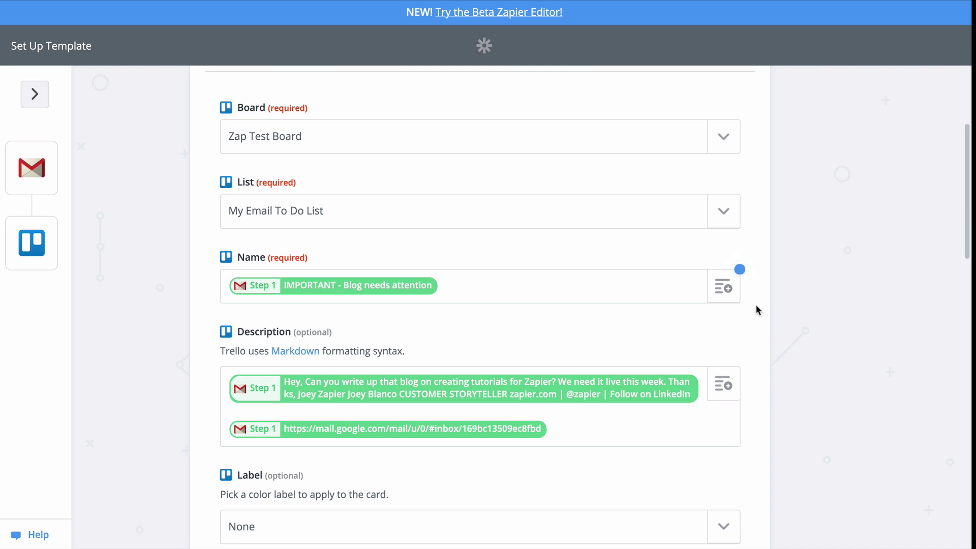
Check the email fields available for the card name, then continue to testing
left_click(724, 289)
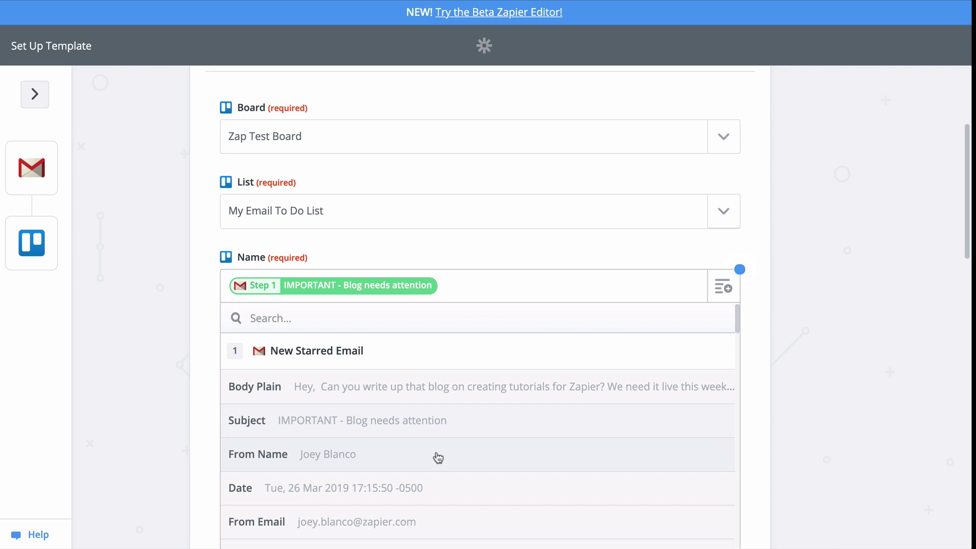
left_click(859, 406)
scroll(765, 365, "down", 3)
scroll(767, 364, "down", 3)
scroll(768, 364, "down", 3)
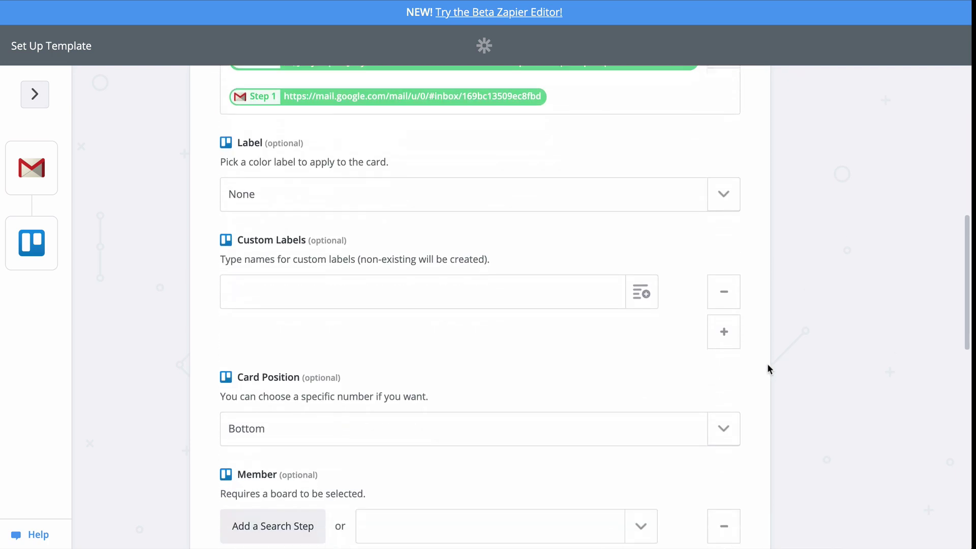
scroll(767, 363, "down", 5)
scroll(768, 364, "down", 3)
scroll(767, 364, "down", 5)
scroll(767, 364, "down", 3)
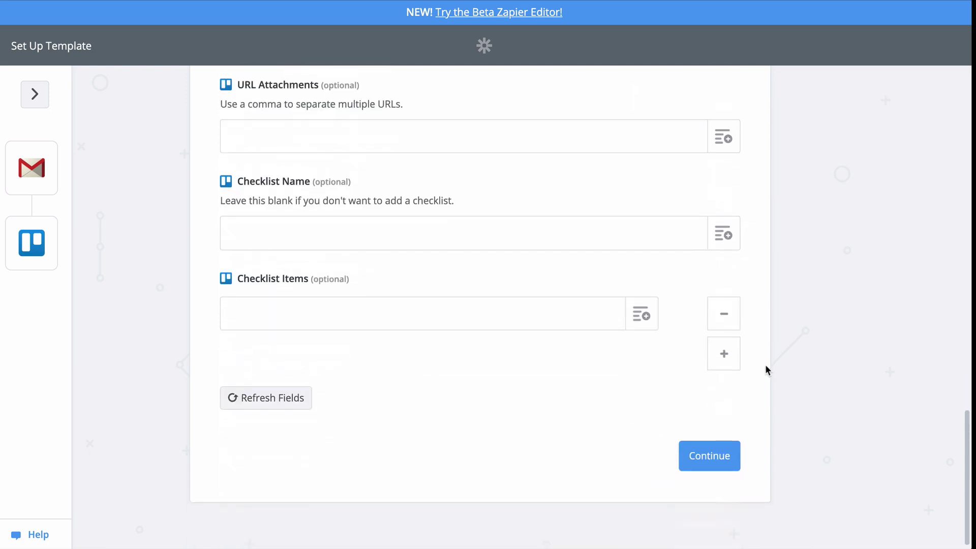
left_click(707, 458)
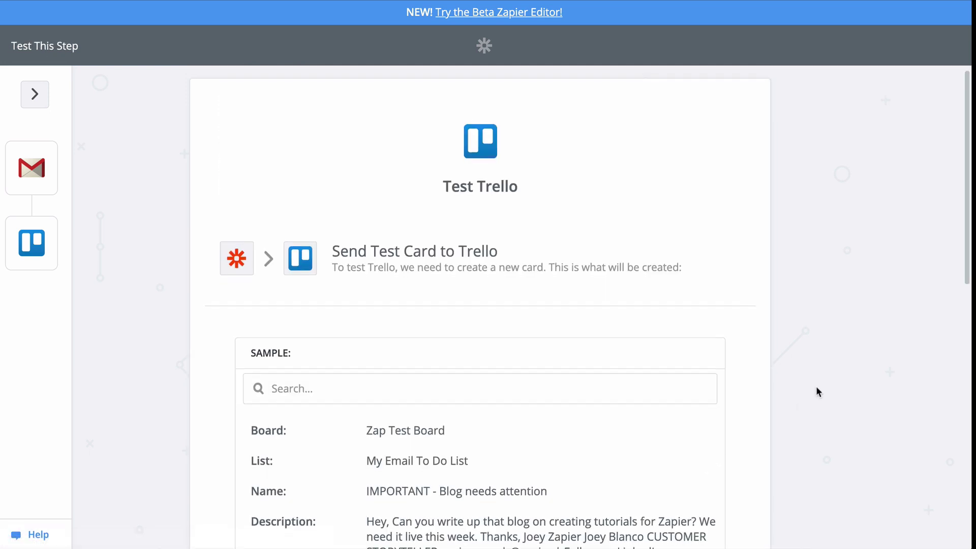
scroll(816, 386, "down", 3)
scroll(816, 386, "down", 1)
scroll(816, 386, "down", 1)
scroll(816, 386, "down", 1)
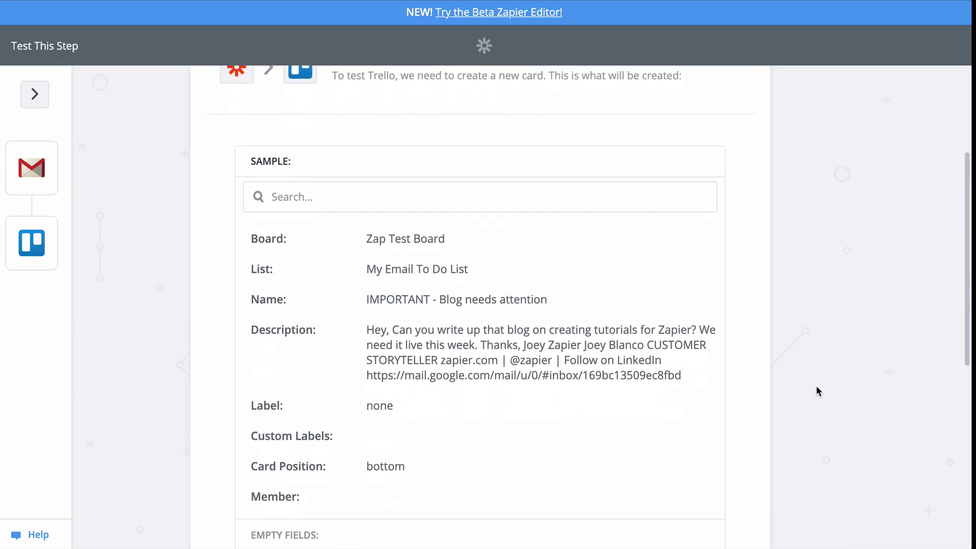
scroll(818, 392, "down", 3)
scroll(818, 391, "down", 3)
scroll(818, 391, "down", 1)
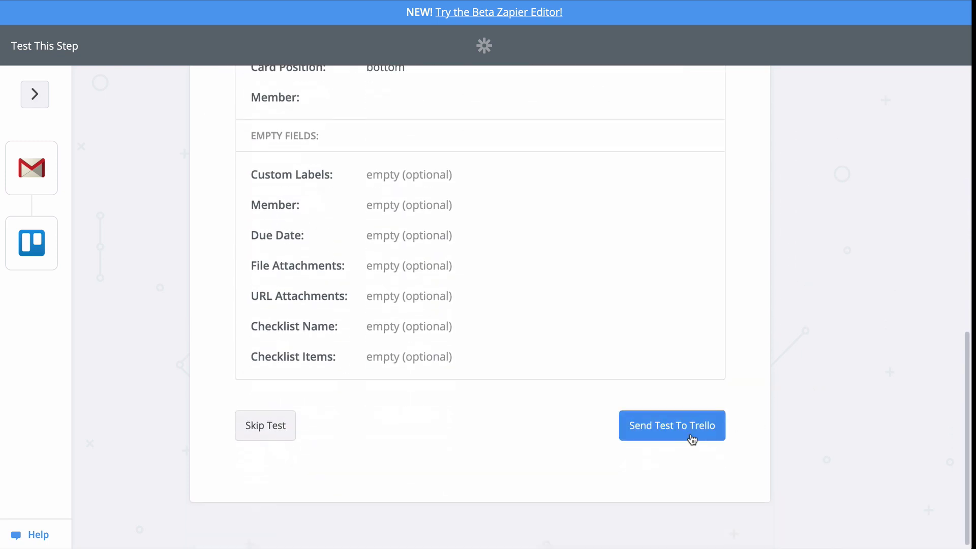
Send a test card to Trello, then go to the Trello board
left_click(673, 432)
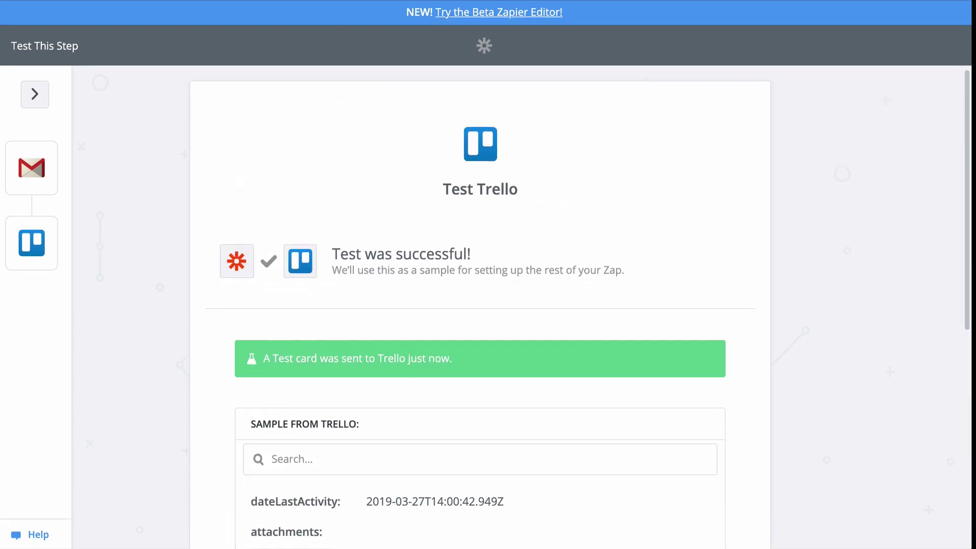
key("ctrl+Tab")
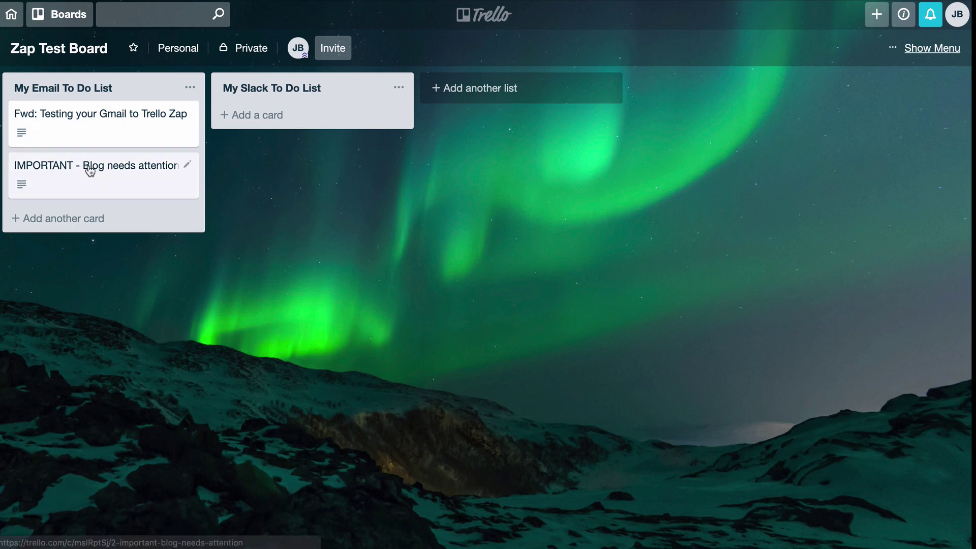
Open the 'IMPORTANT - Blog needs attention' card and compare it with the starred email
left_click(90, 168)
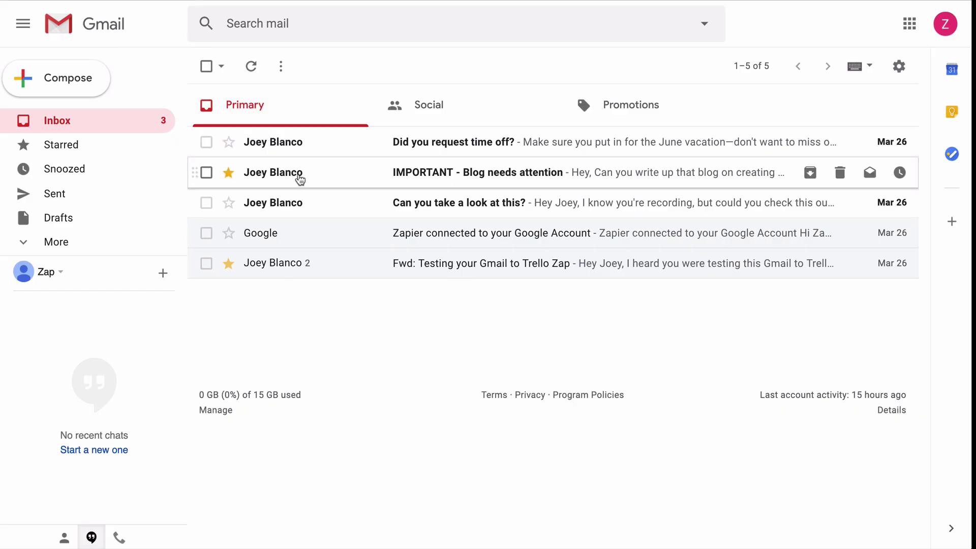
left_click(300, 181)
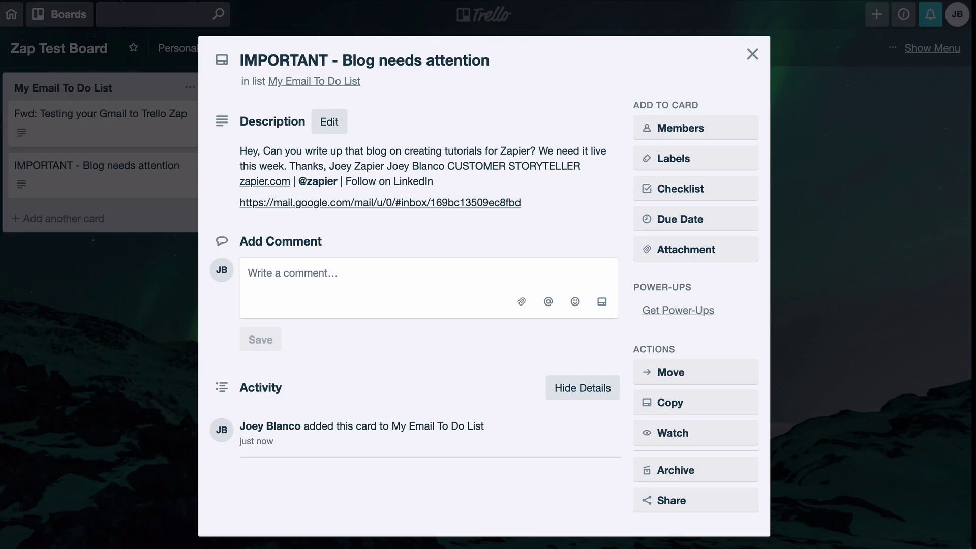
scroll(764, 251, "down", 5)
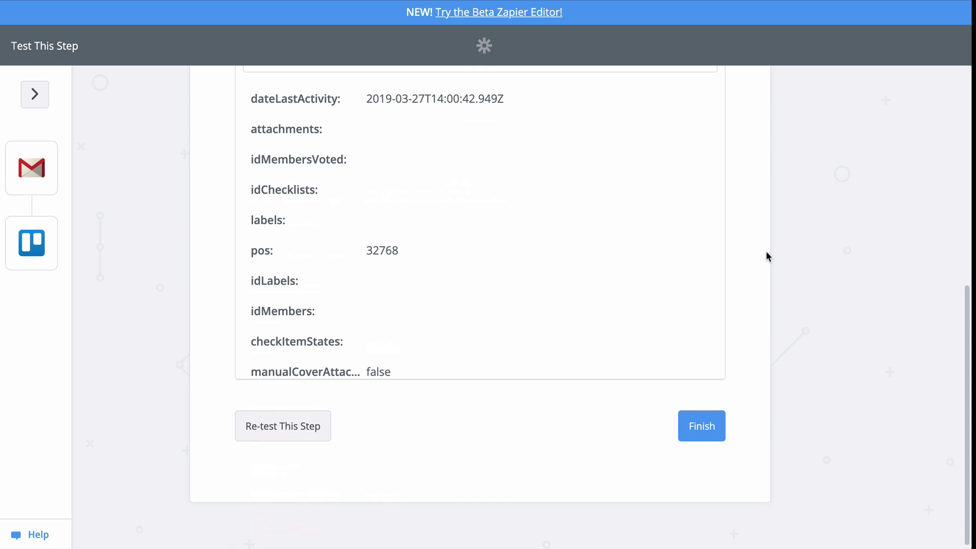
Finish and turn on the Gmail-to-Trello zap, then view it on the dashboard
left_click(701, 426)
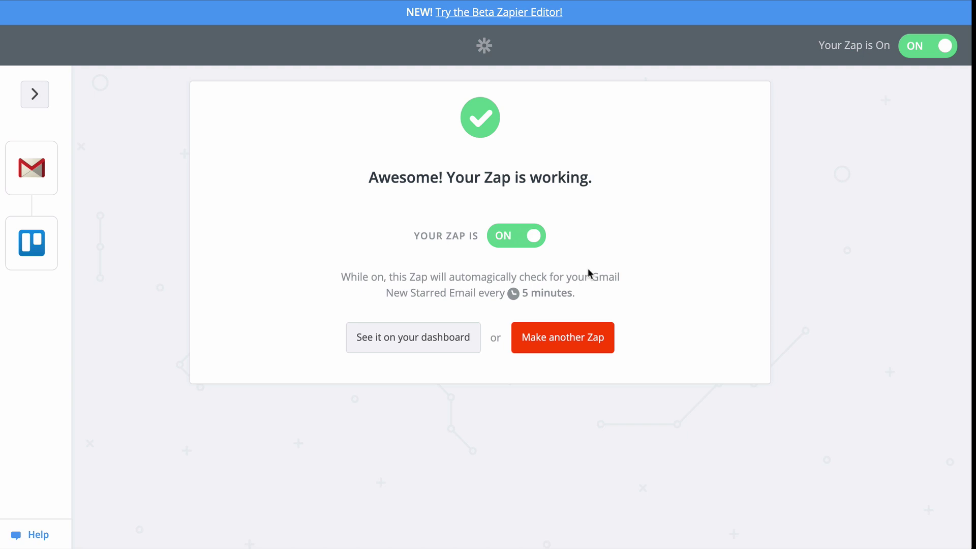
left_click(414, 337)
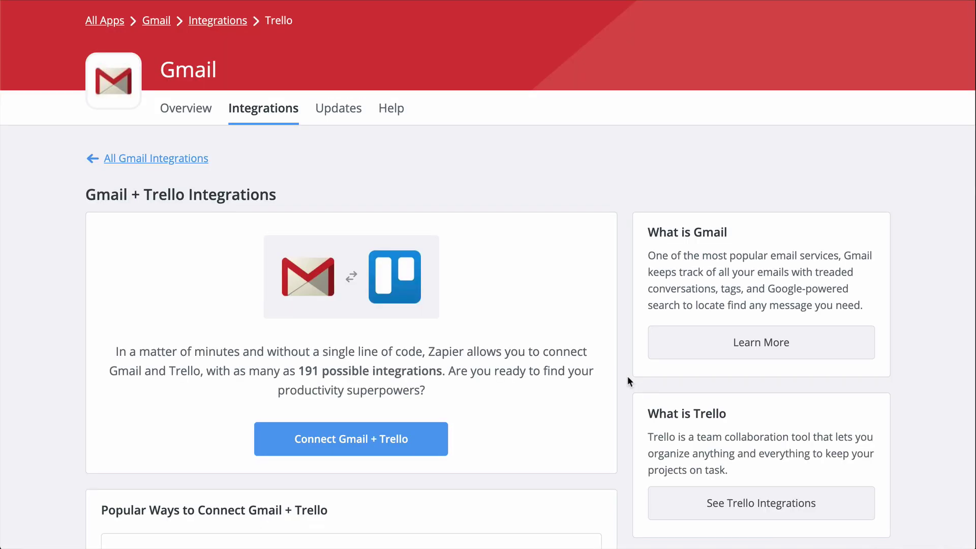
scroll(628, 376, "down", 1)
scroll(628, 377, "down", 1)
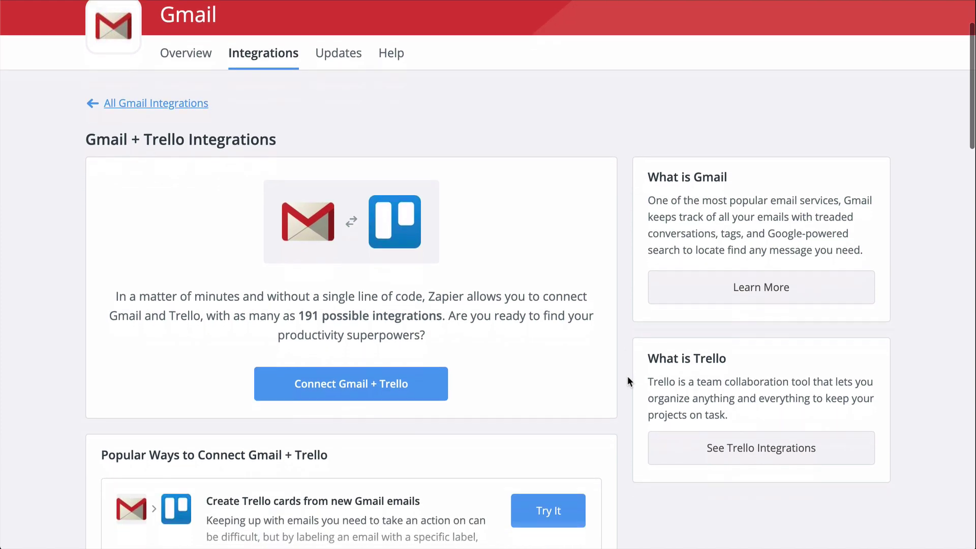
scroll(627, 376, "down", 1)
scroll(628, 376, "down", 1)
scroll(628, 377, "down", 1)
scroll(627, 377, "down", 1)
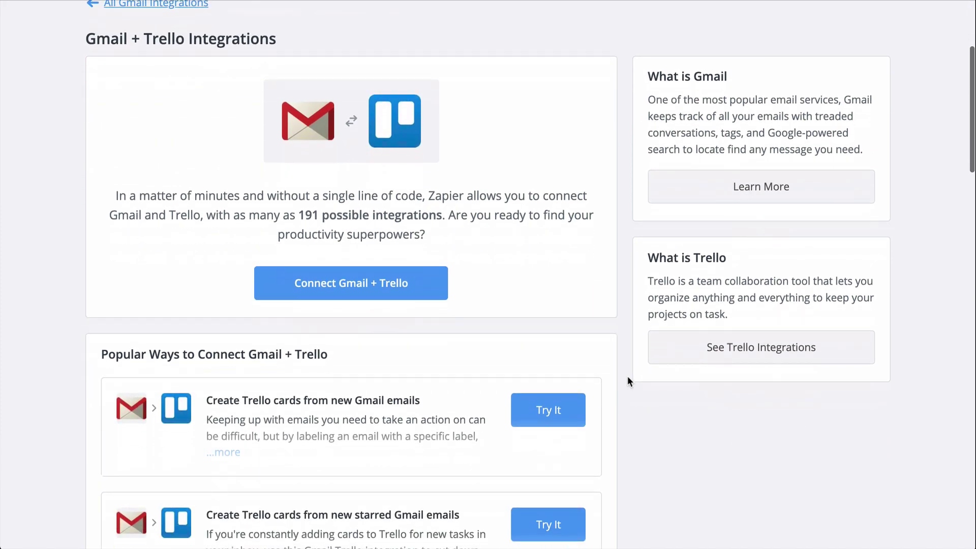
scroll(628, 376, "down", 1)
scroll(628, 376, "down", 1)
scroll(627, 377, "down", 1)
scroll(627, 377, "down", 1)
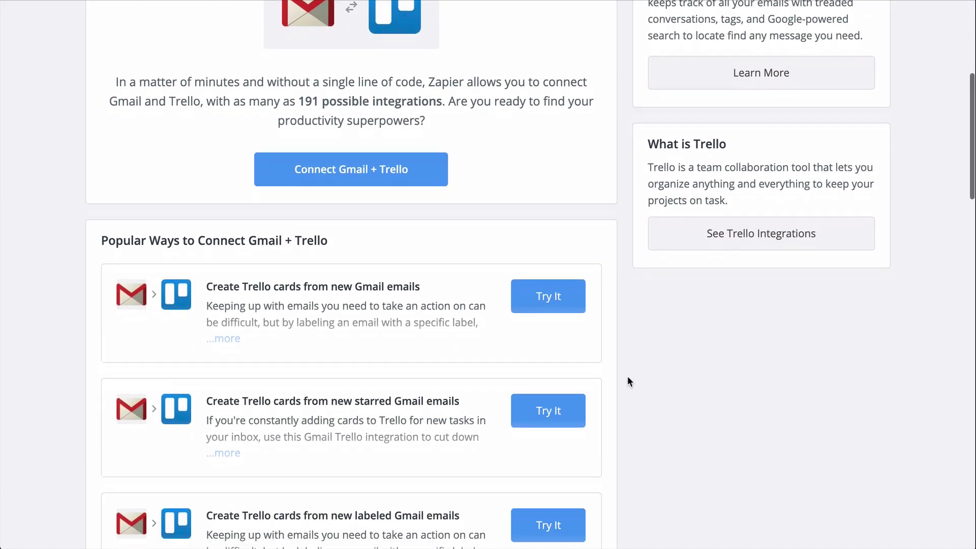
scroll(627, 376, "down", 1)
scroll(628, 376, "down", 1)
scroll(628, 377, "down", 1)
scroll(628, 377, "down", 1)
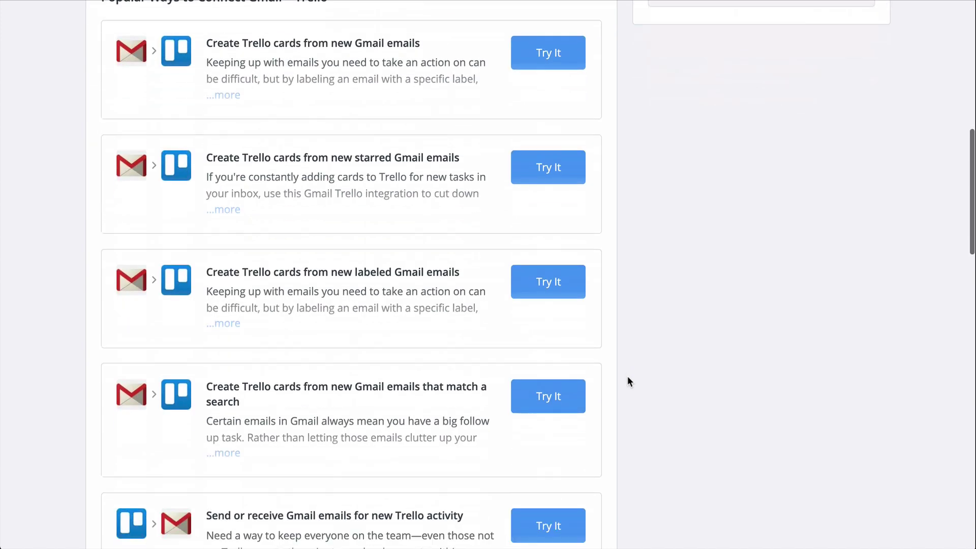
scroll(628, 376, "down", 1)
scroll(628, 376, "up", 5)
scroll(628, 377, "up", 3)
scroll(627, 376, "up", 3)
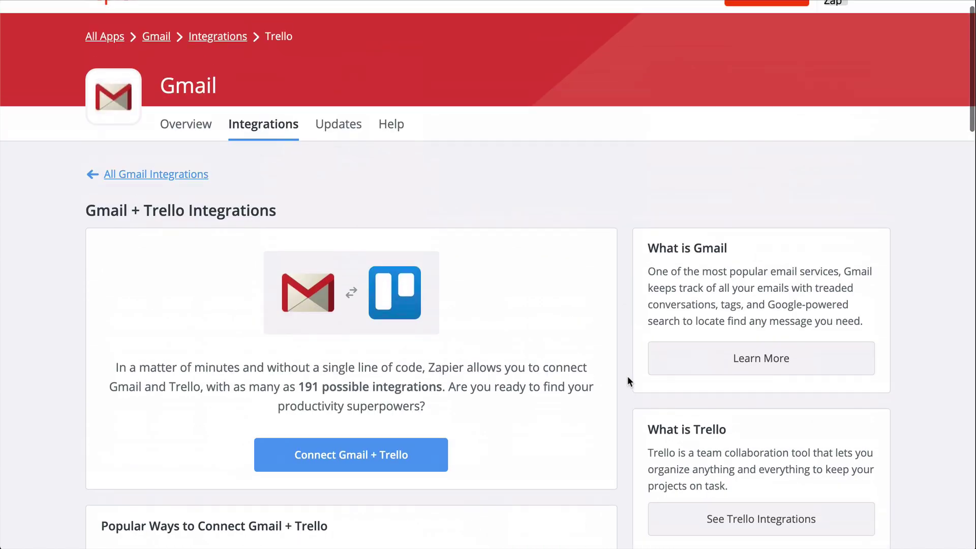